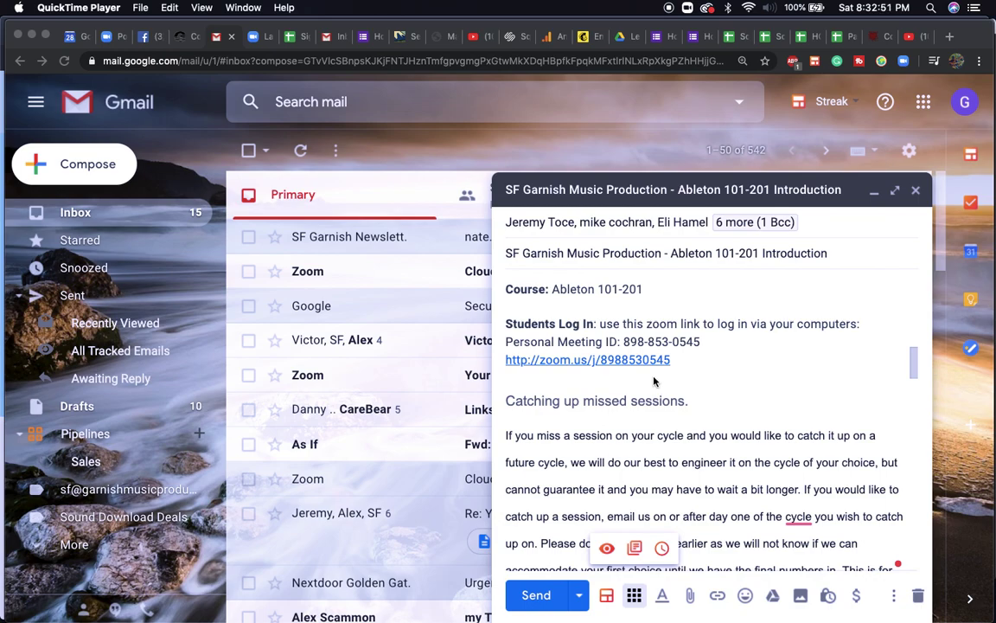
Bring up the Zoom meeting link's options, then dismiss them.
click(622, 371)
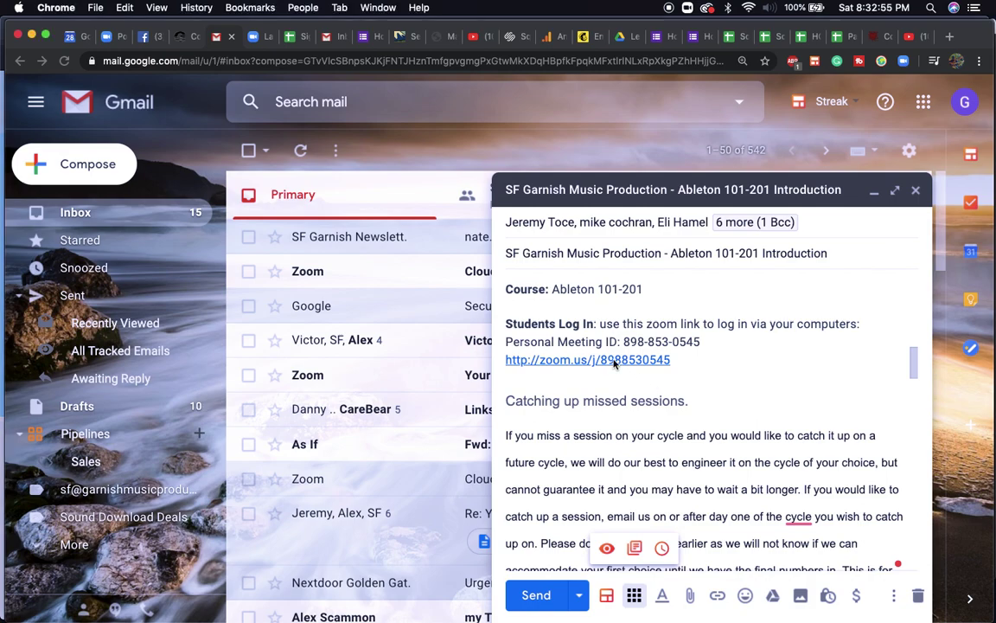
click(636, 358)
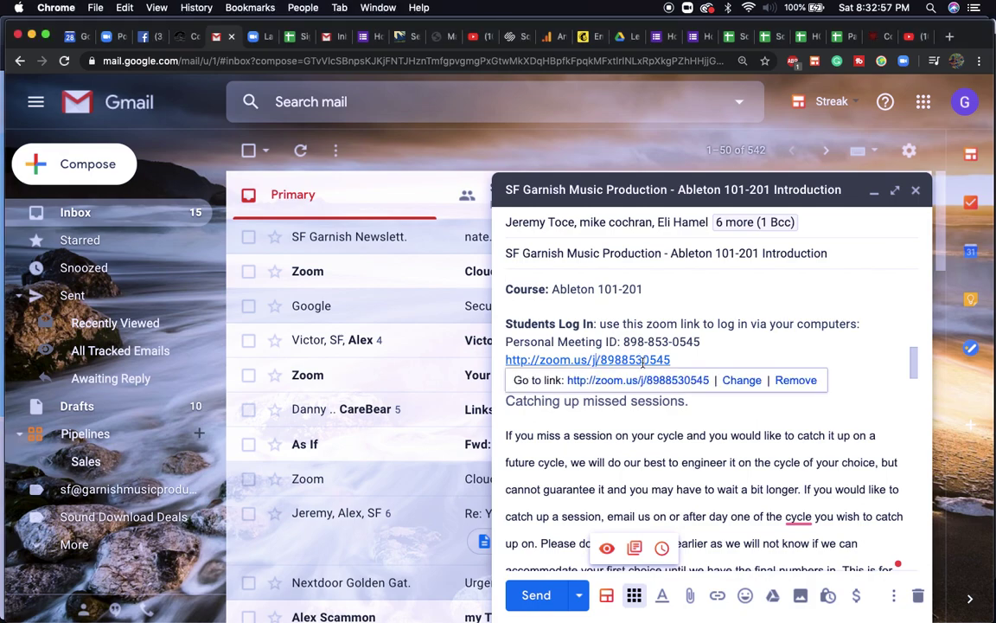
click(710, 347)
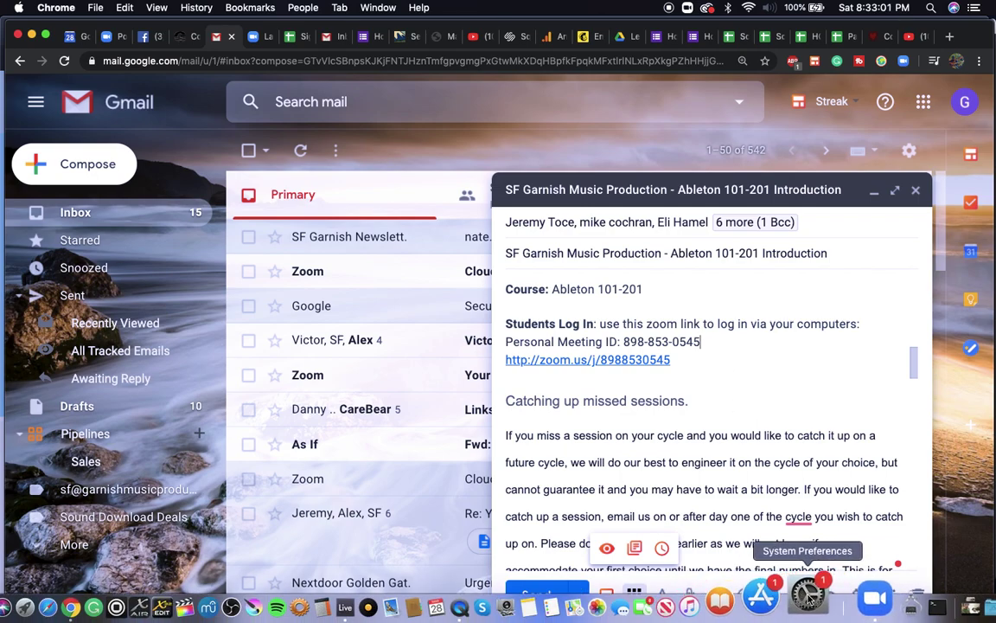
Unlock the Security & Privacy Accessibility list in System Preferences with the admin password.
click(808, 595)
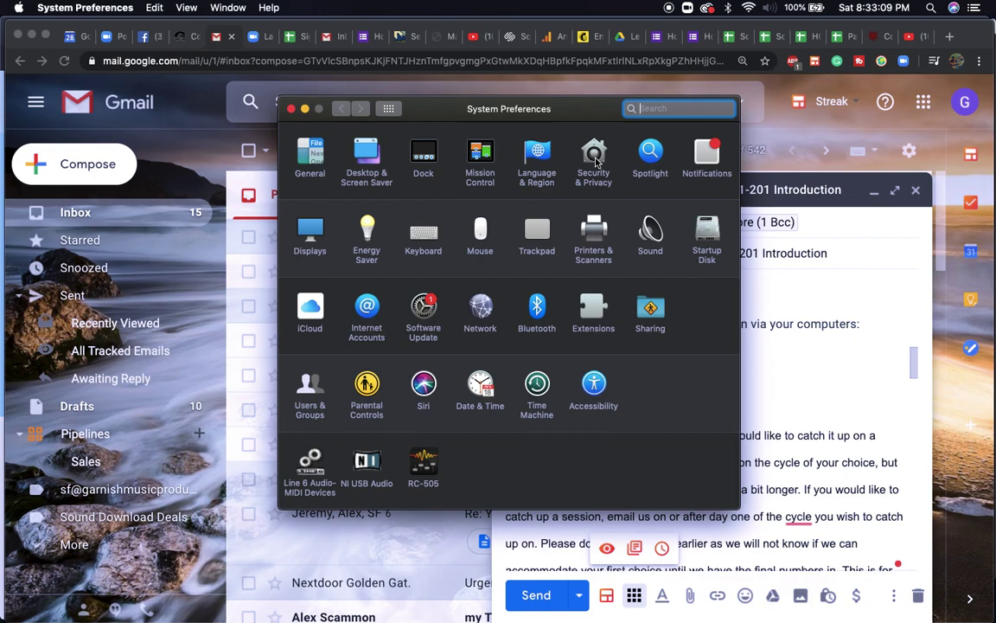
click(593, 160)
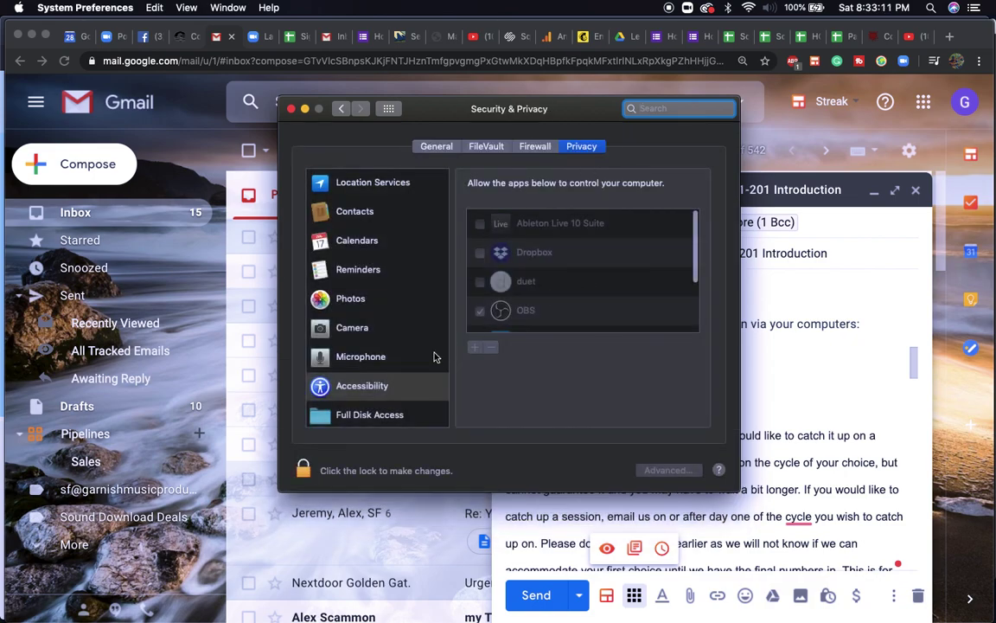
scroll(614, 264, down, 3)
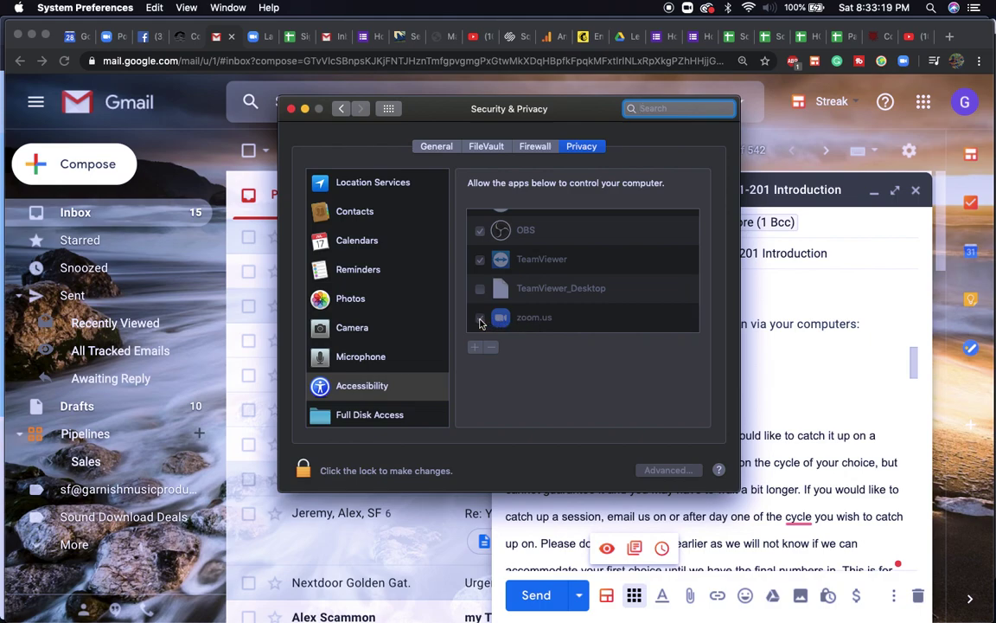
click(304, 469)
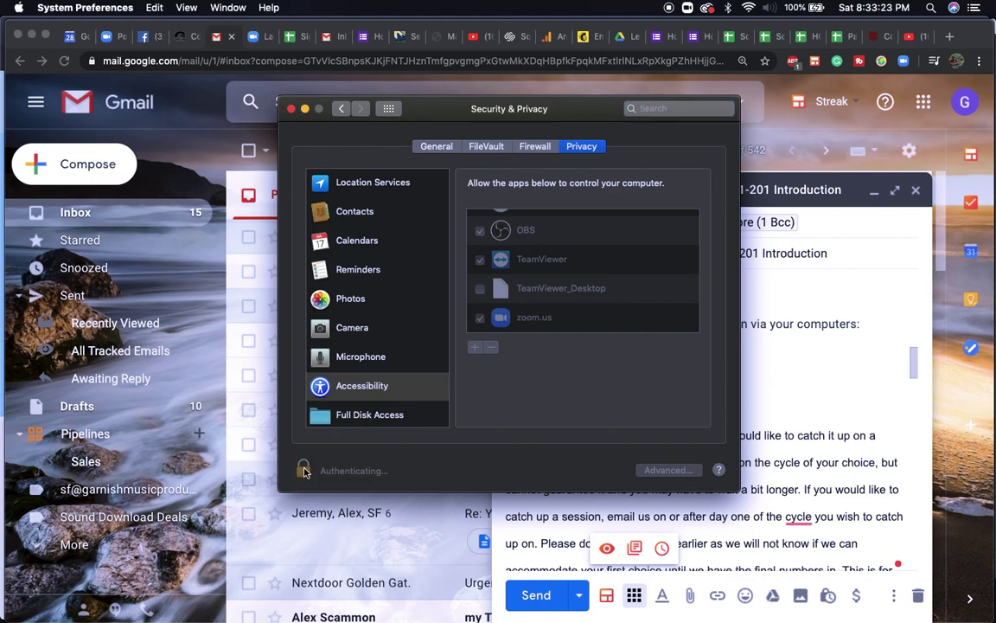
text(************)
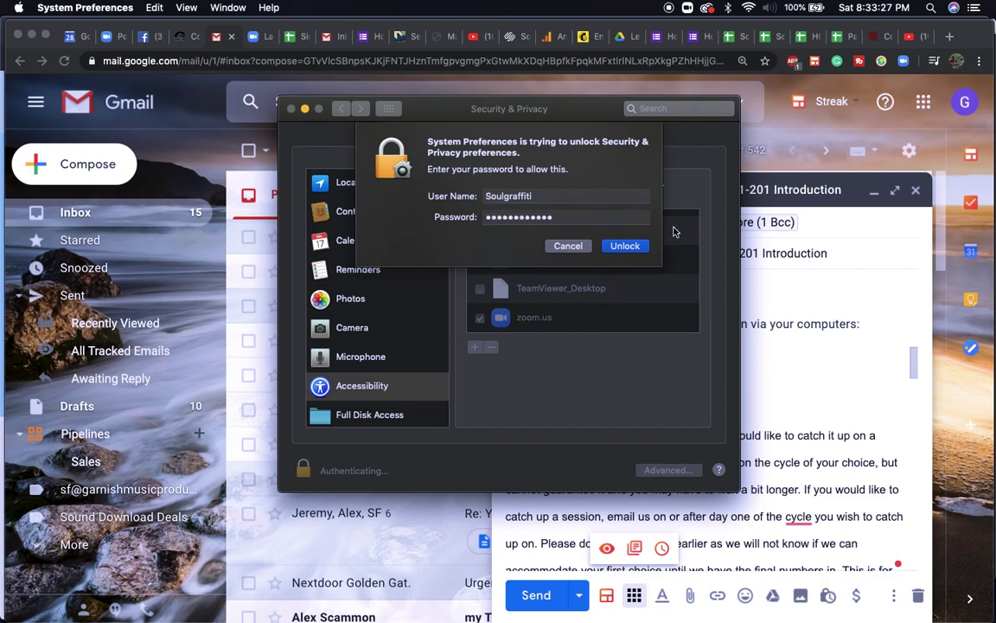
click(623, 247)
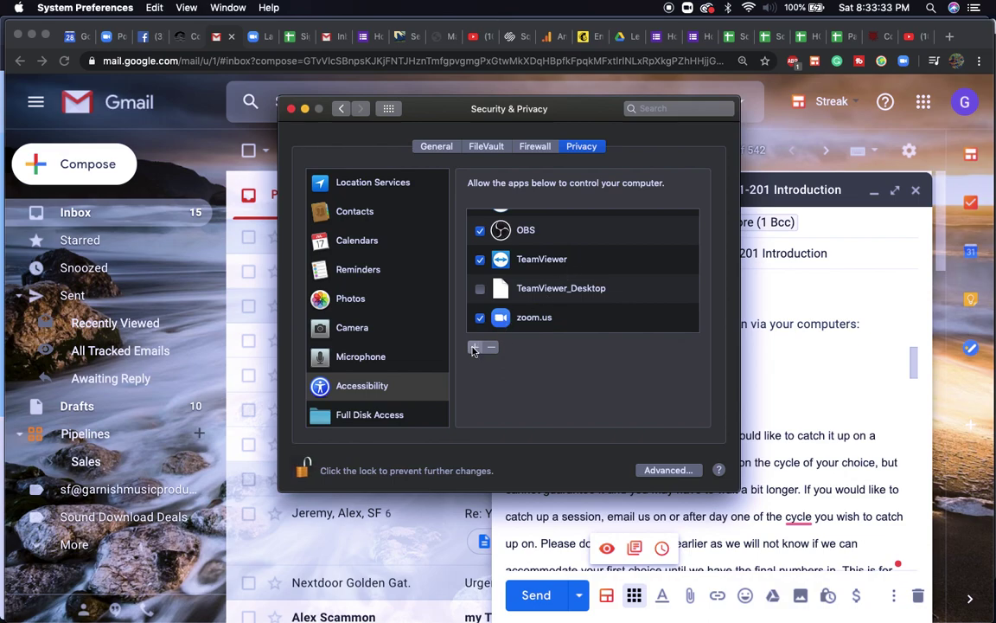
Find zoom.us via a 'zoom' search, cancel since it's already allowed, and relock Accessibility settings.
click(473, 348)
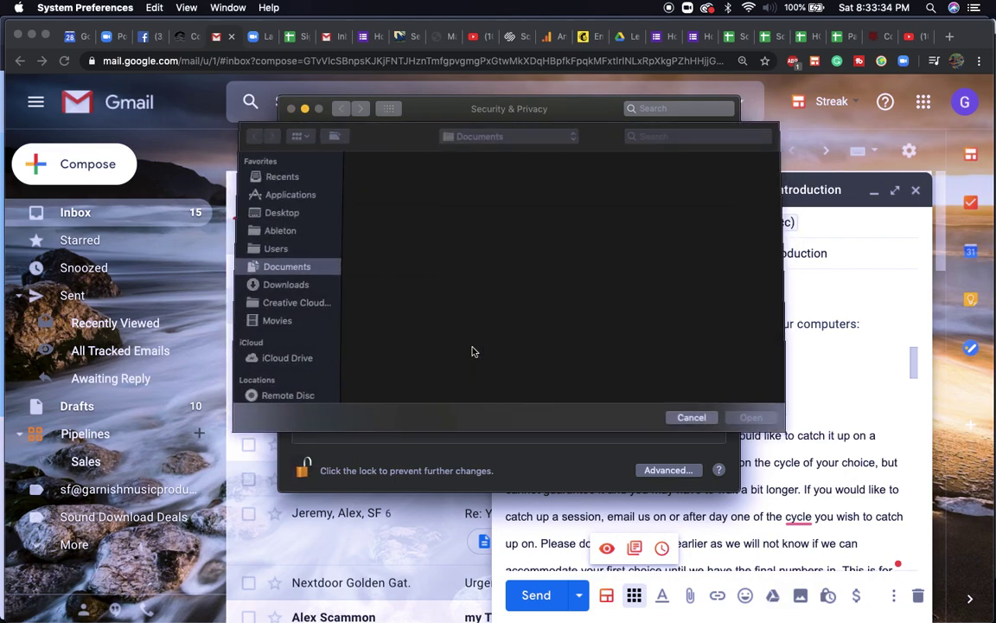
click(670, 137)
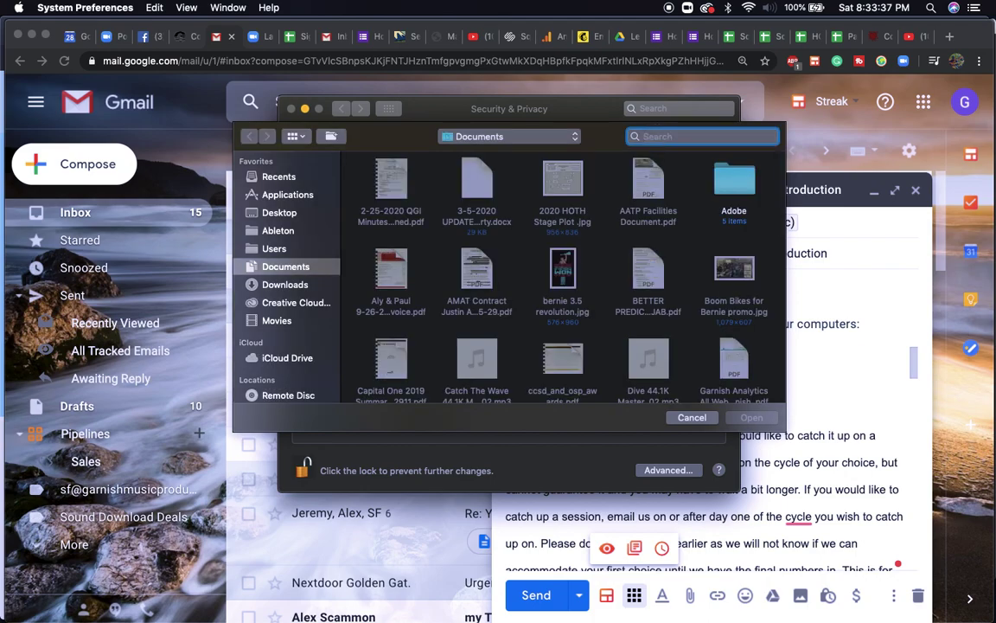
text(zoom)
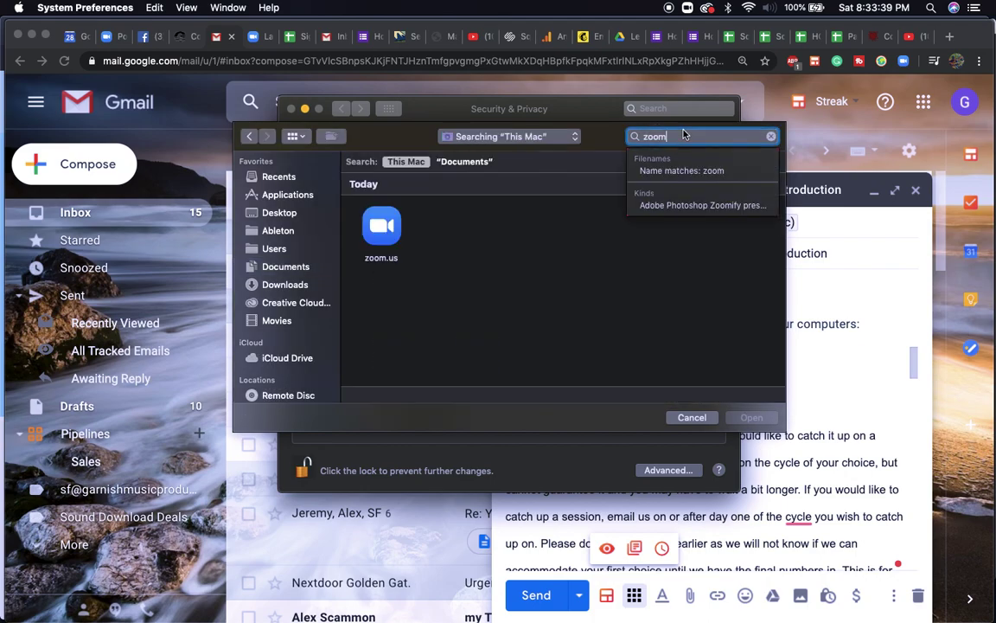
click(376, 234)
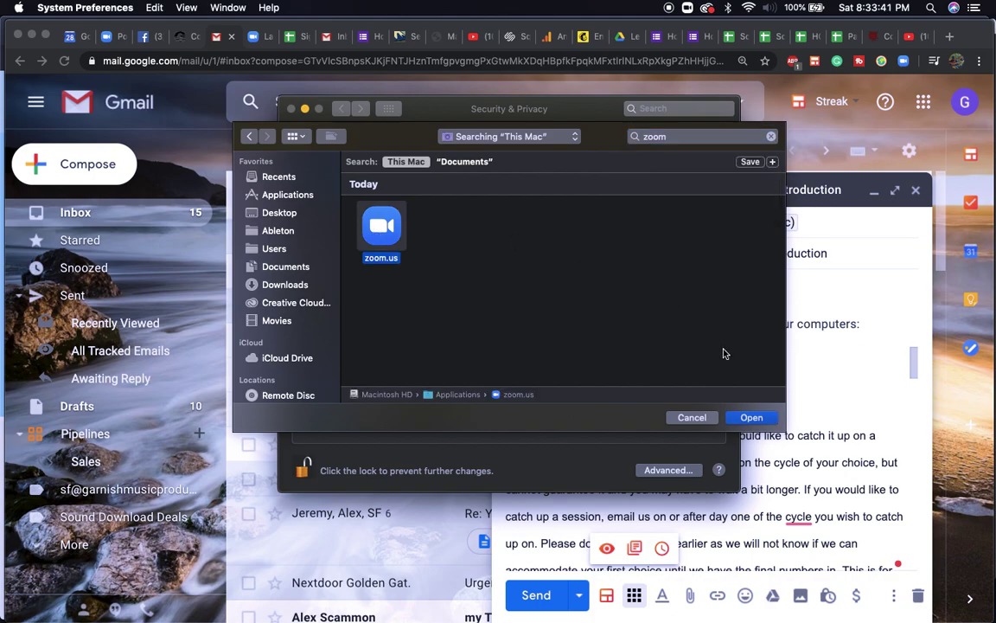
click(694, 419)
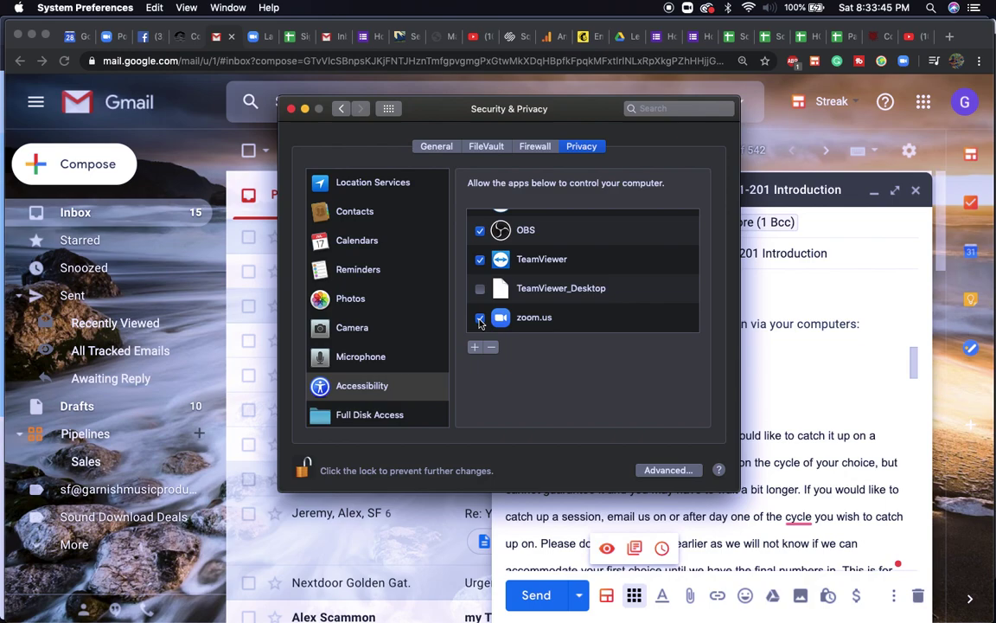
click(302, 470)
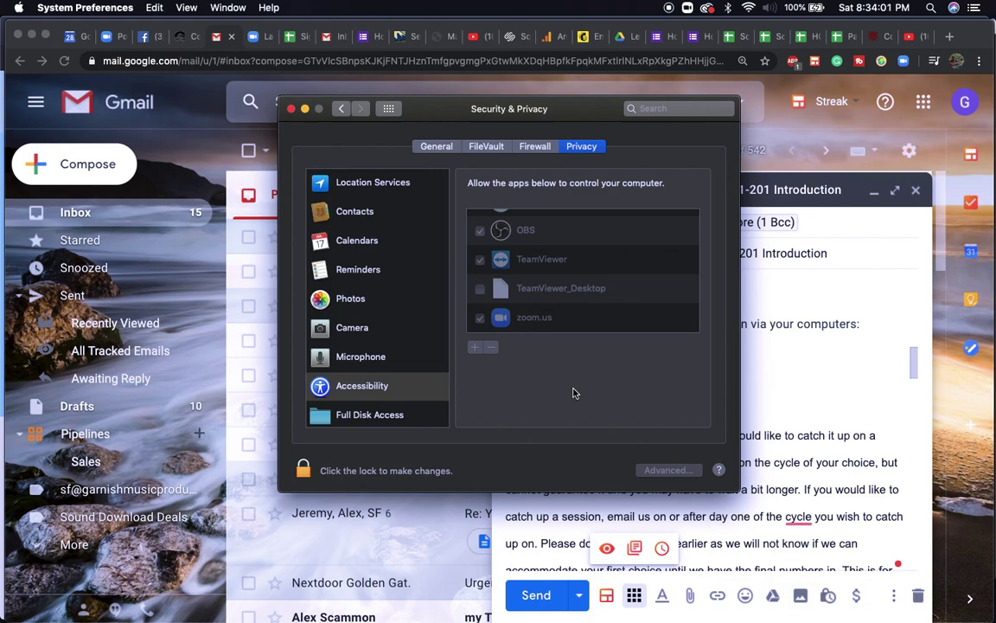
Close System Preferences and launch the meeting link in the Zoom app from the browser.
click(291, 108)
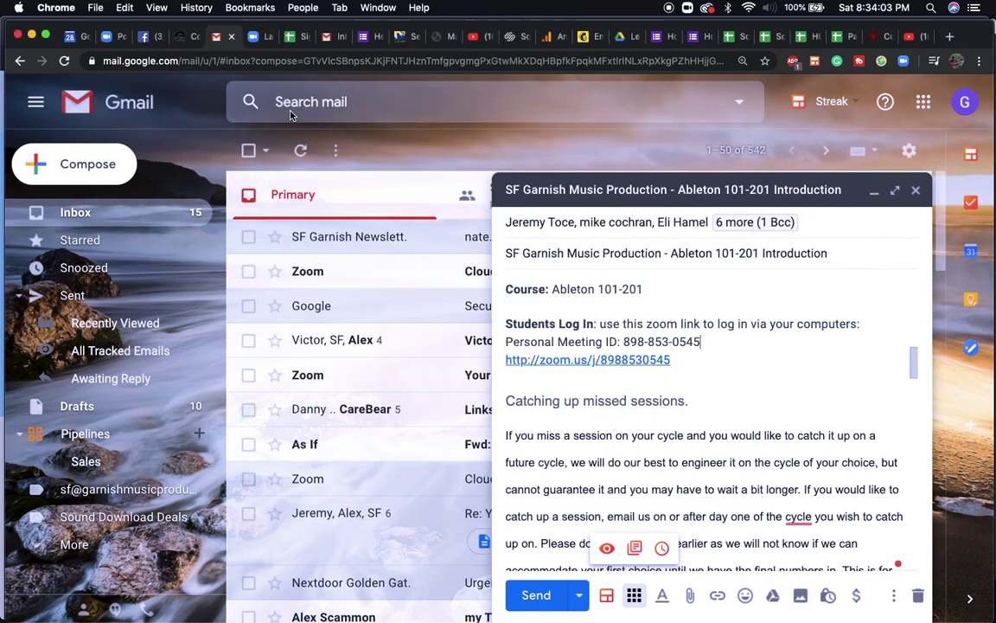
click(615, 360)
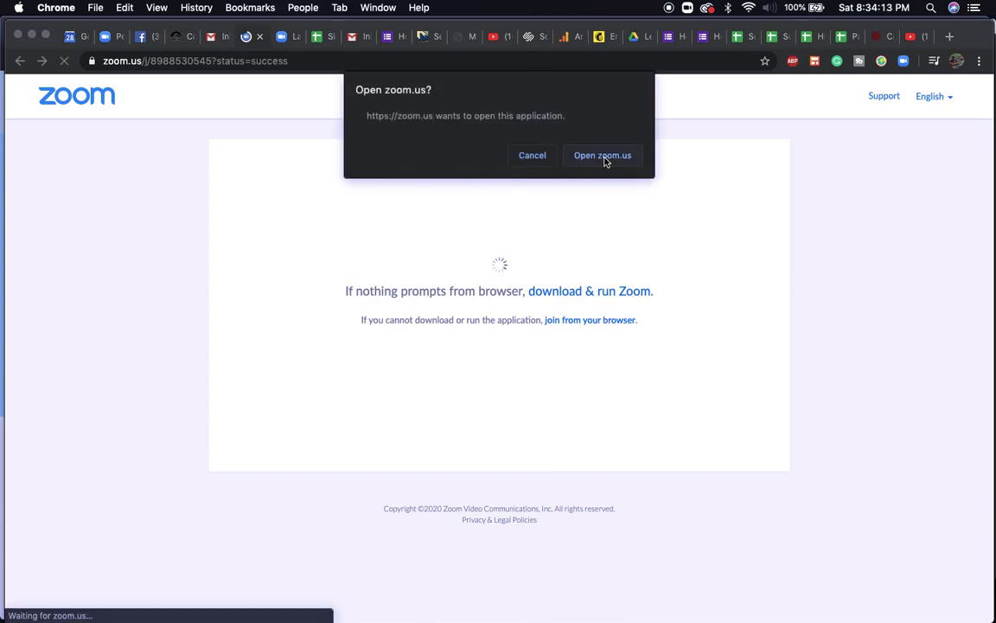
click(603, 155)
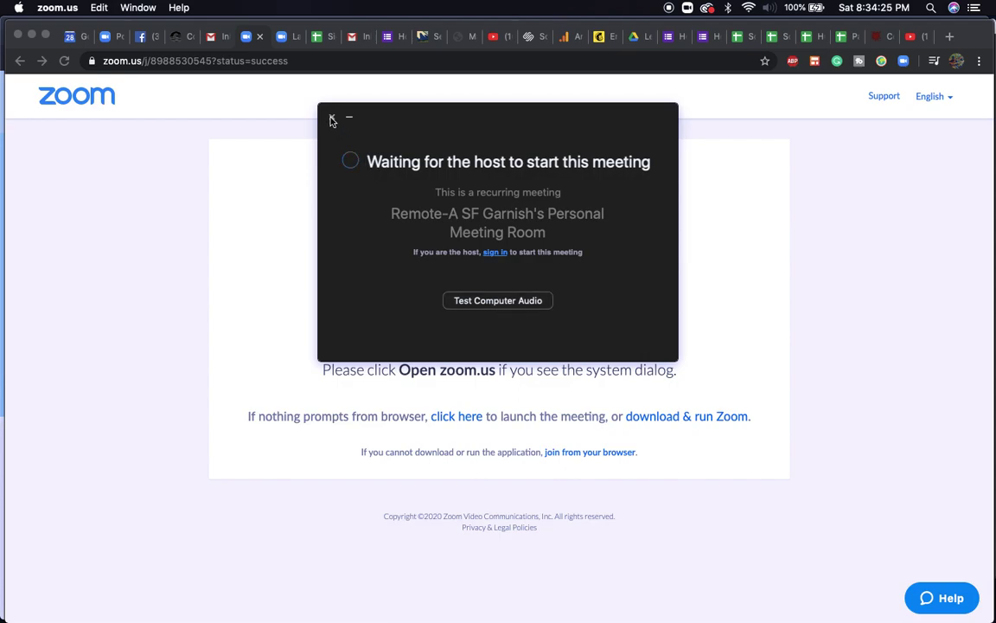
Open Zoom's audio settings and keep the speaker on Built-in Output (Headphones).
click(496, 303)
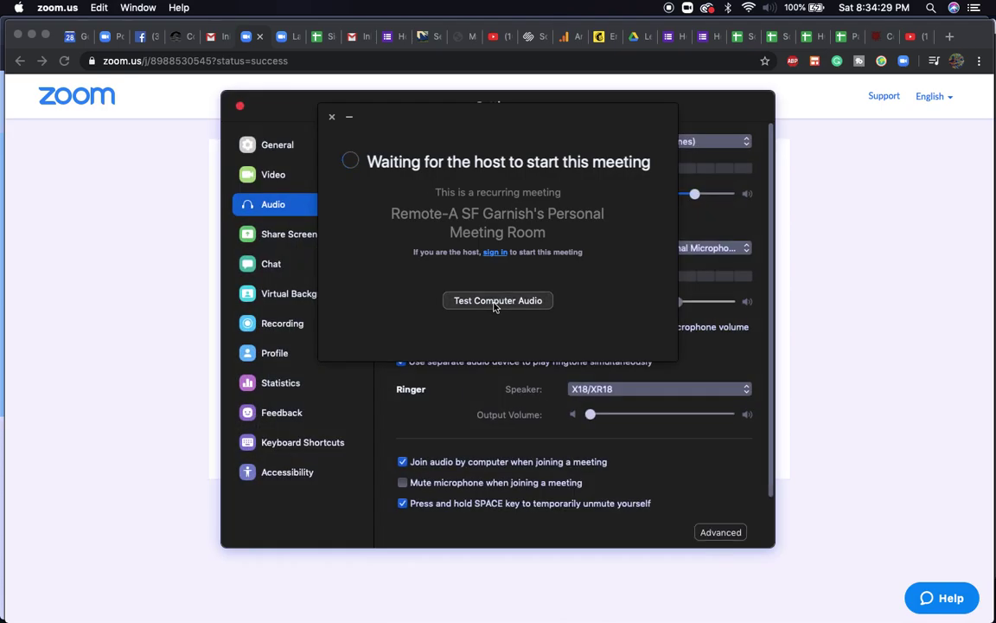
drag(487, 115, 181, 295)
drag(496, 112, 651, 111)
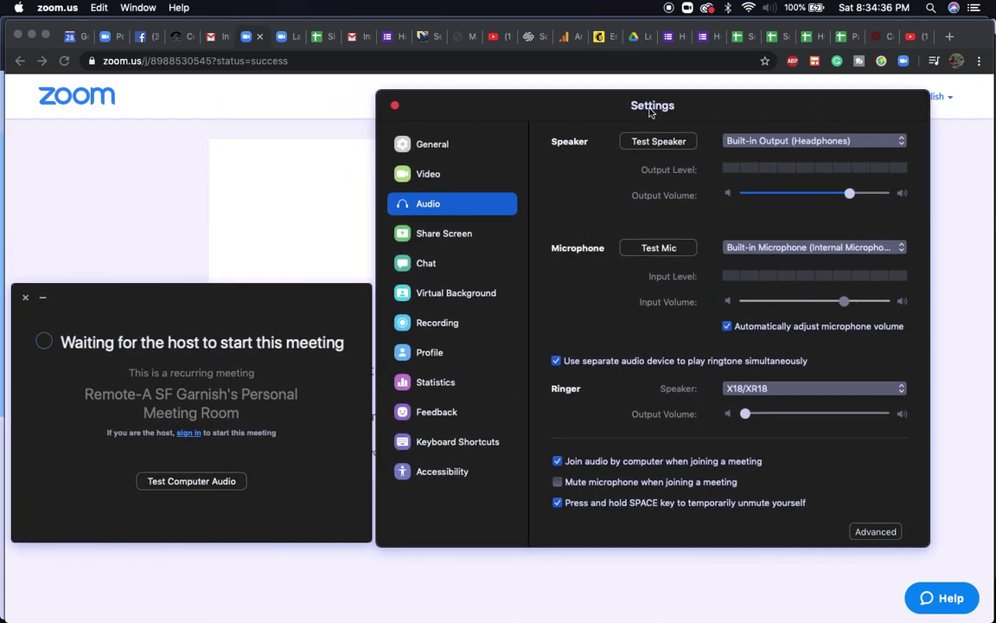
click(839, 141)
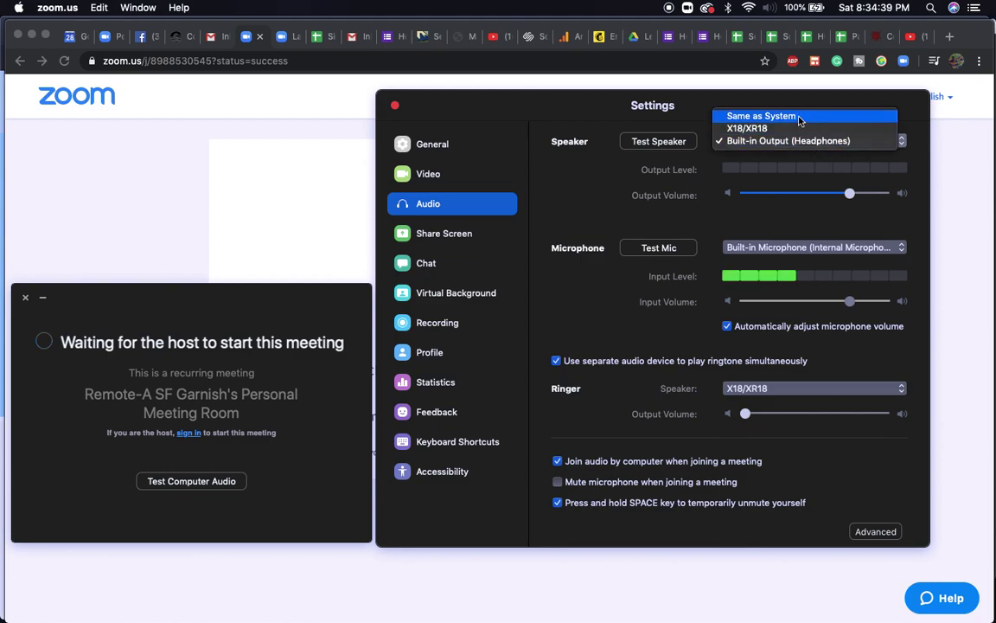
click(801, 143)
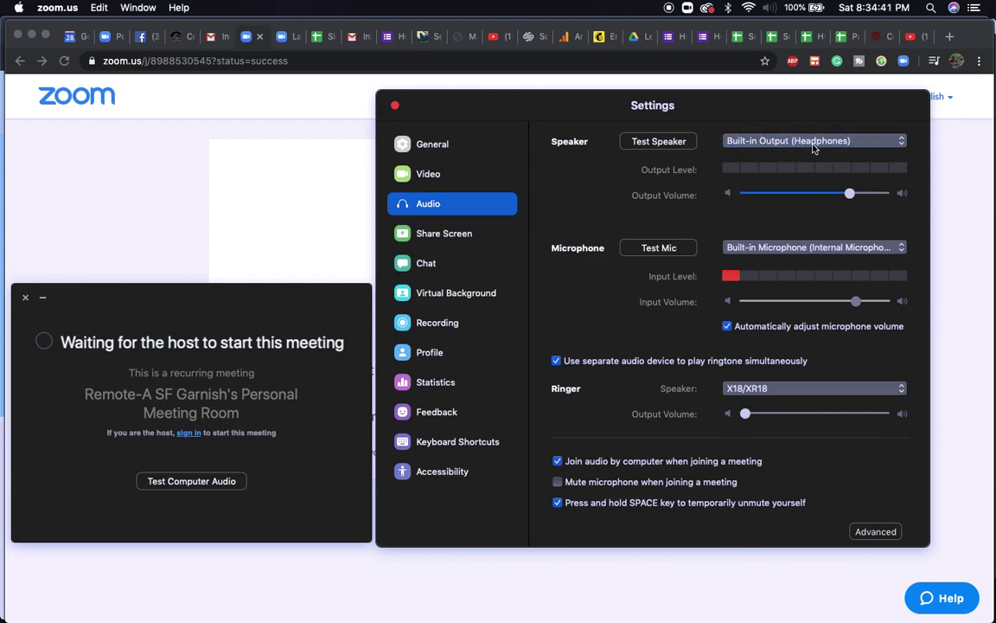
click(817, 141)
click(821, 141)
Set Zoom's microphone to X18/XR18.
click(817, 248)
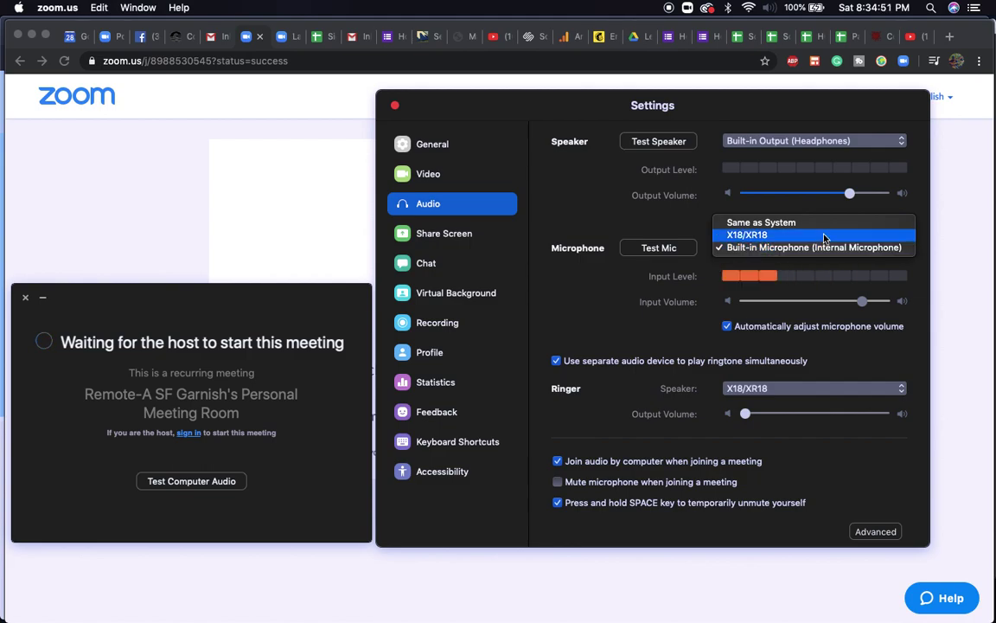
click(824, 236)
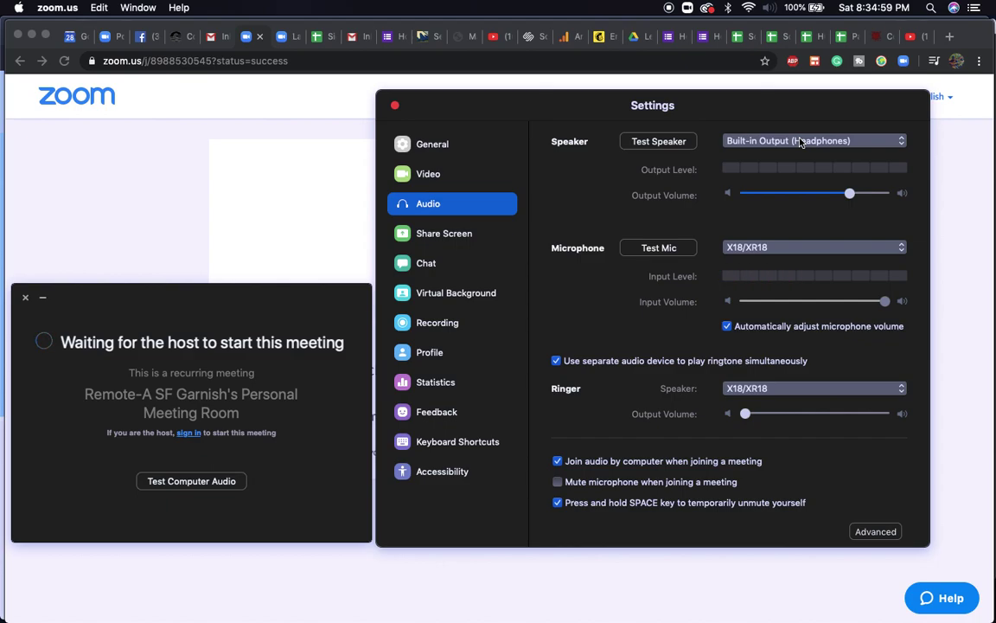
click(806, 247)
click(806, 247)
Bring Ableton Live to the front from the Dock.
mouse_move(472, 596)
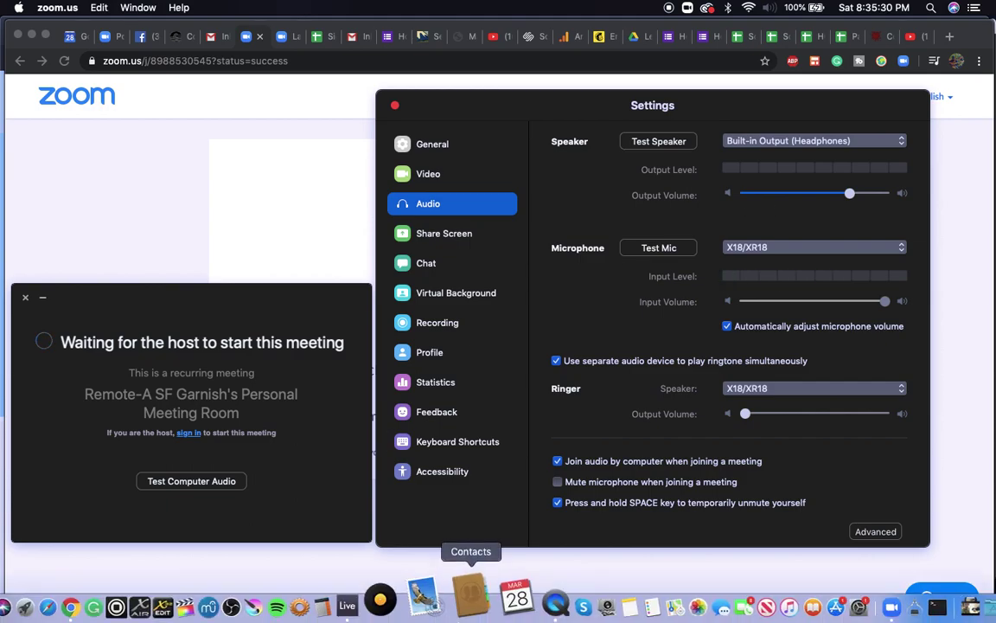
click(396, 596)
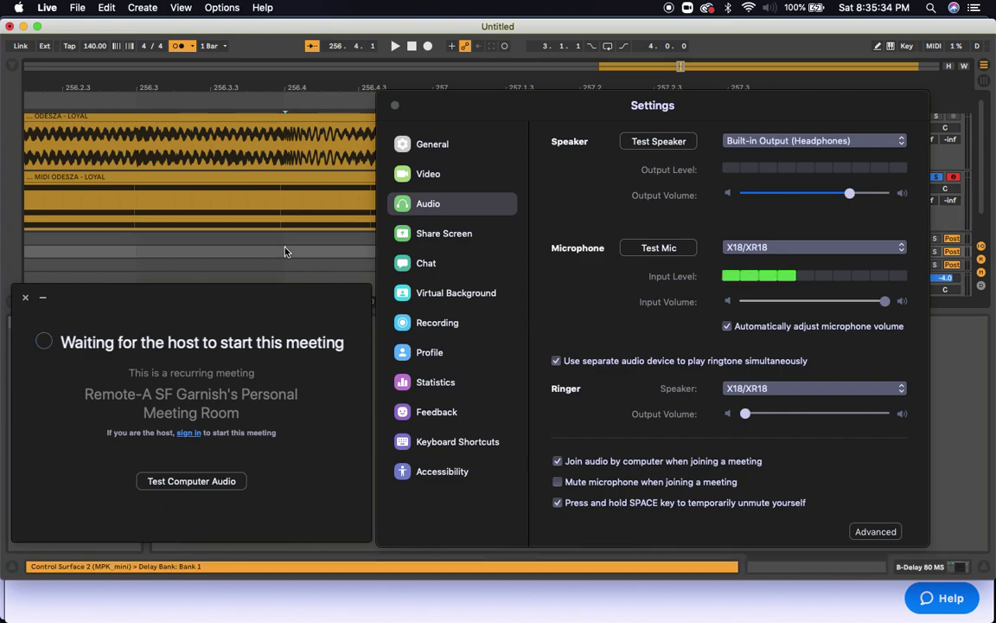
Close Zoom Settings, then set Live's Audio Output Device to ZoomAudioDevice in Preferences.
click(394, 105)
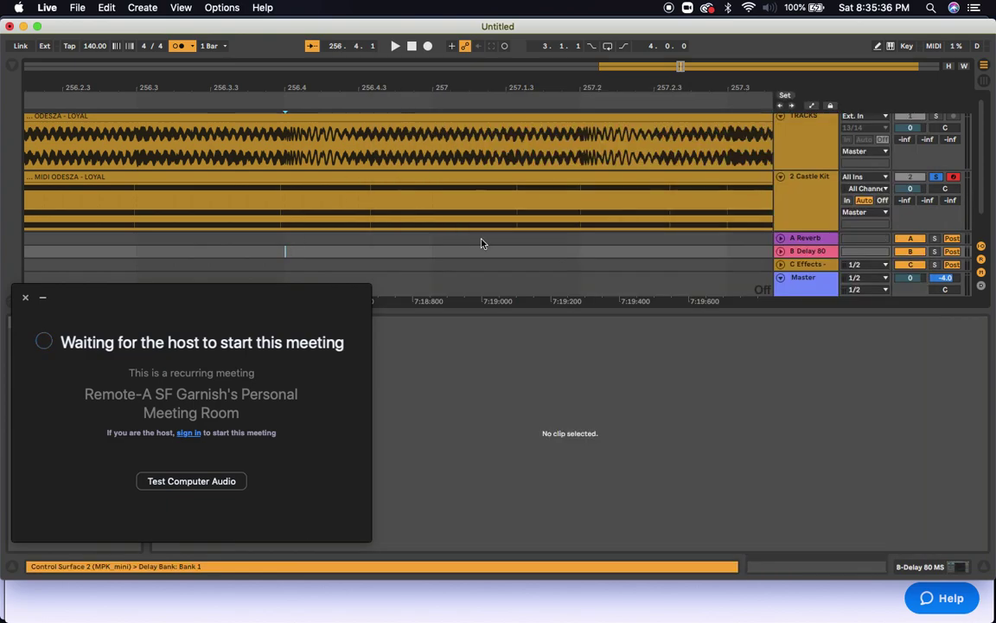
click(439, 256)
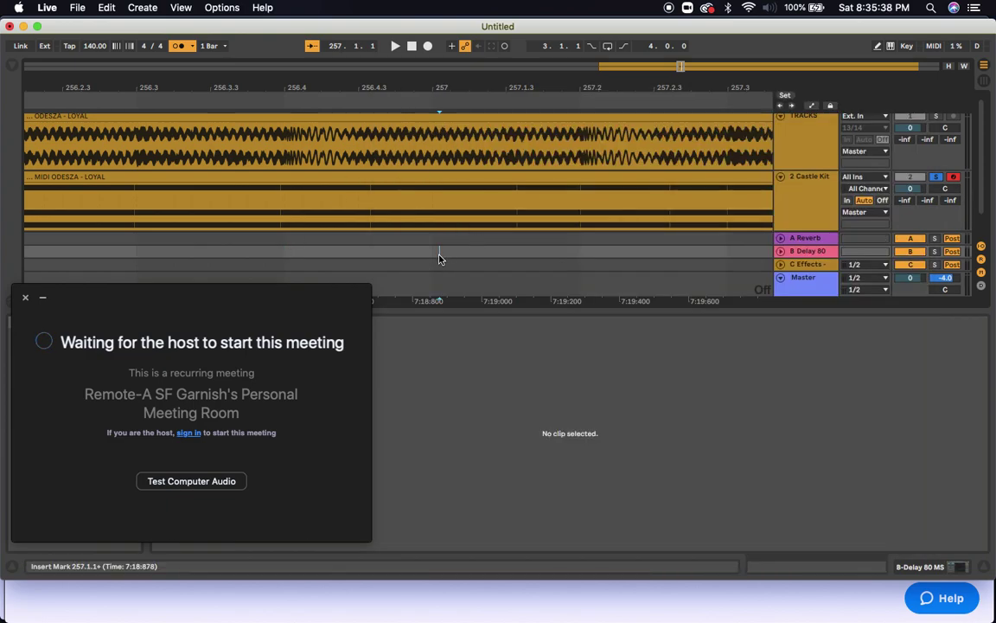
key(super+comma)
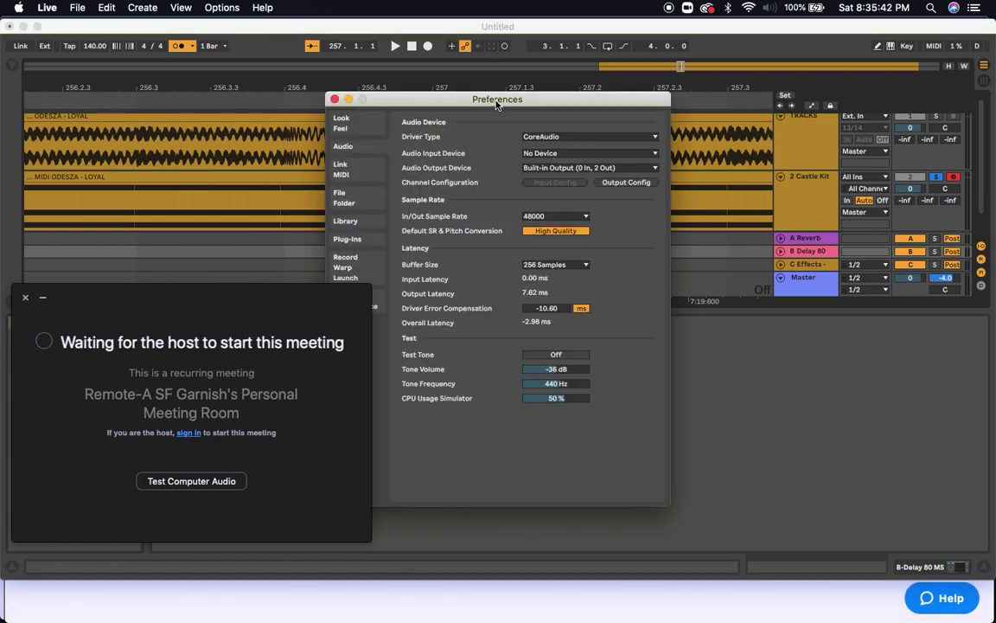
drag(495, 103, 571, 108)
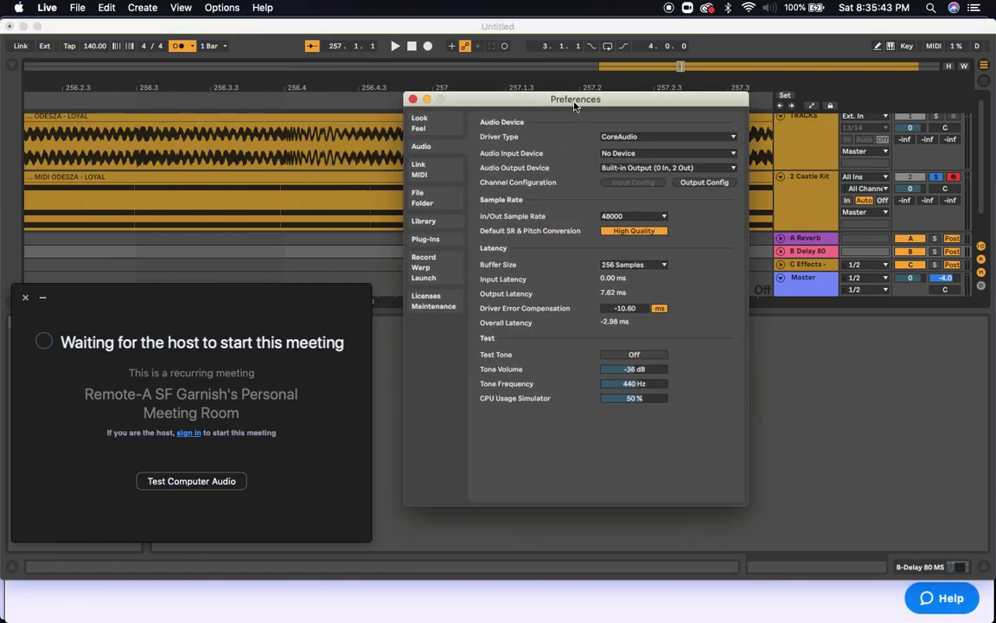
click(662, 173)
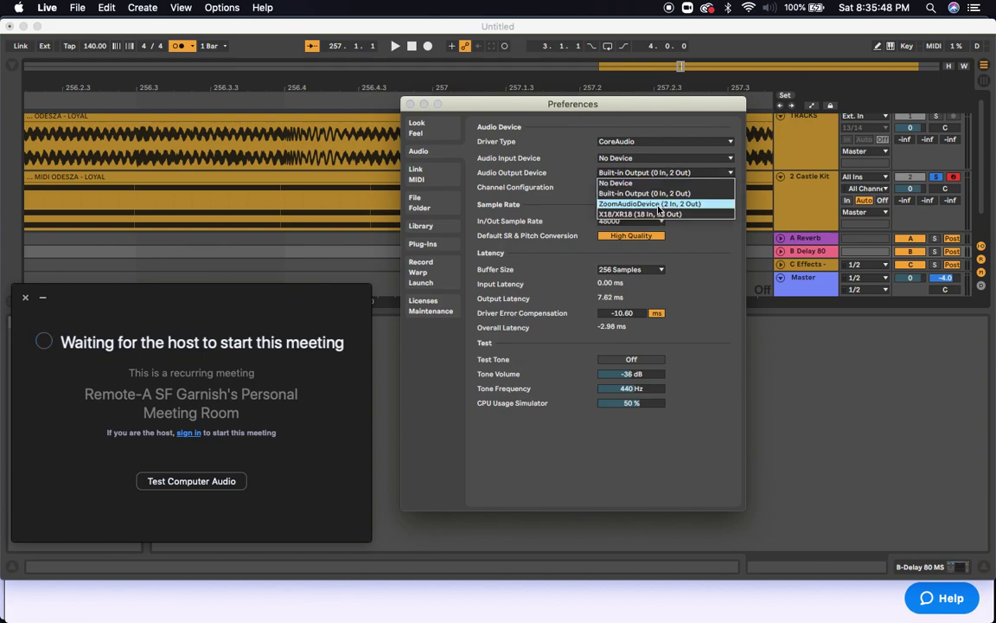
click(660, 204)
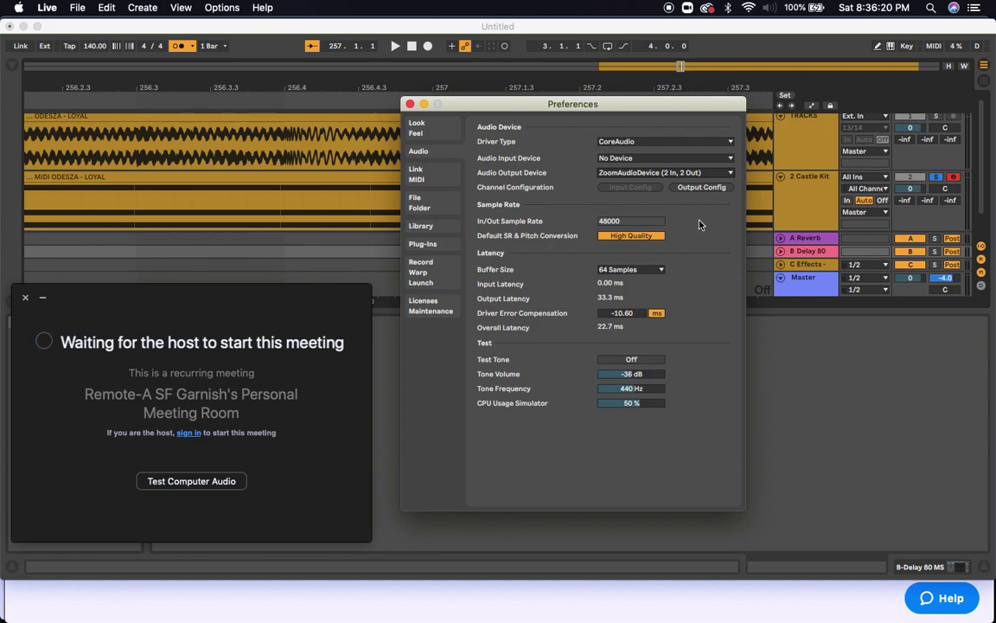
click(666, 173)
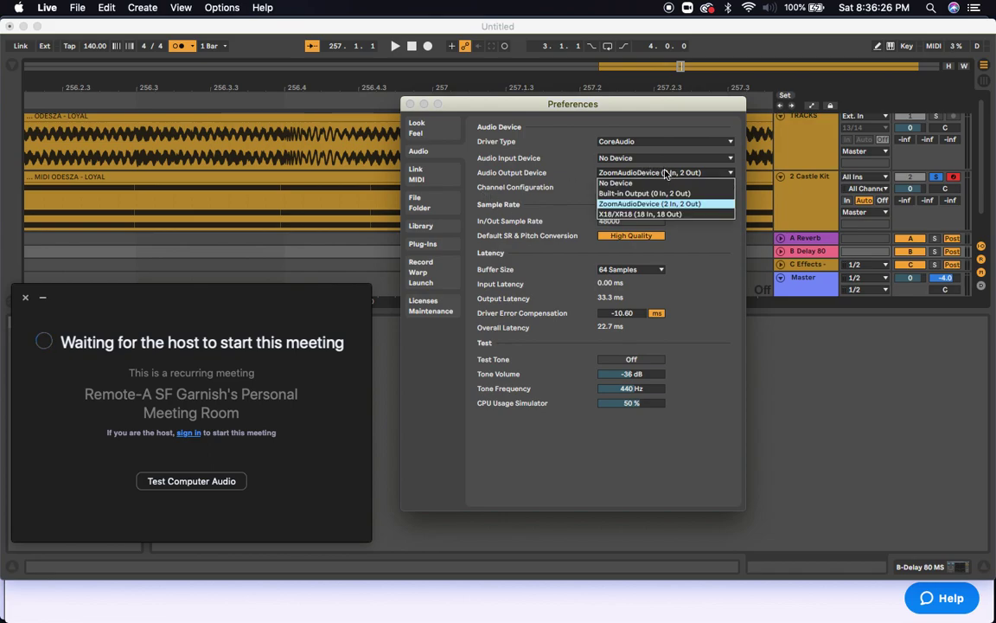
click(666, 204)
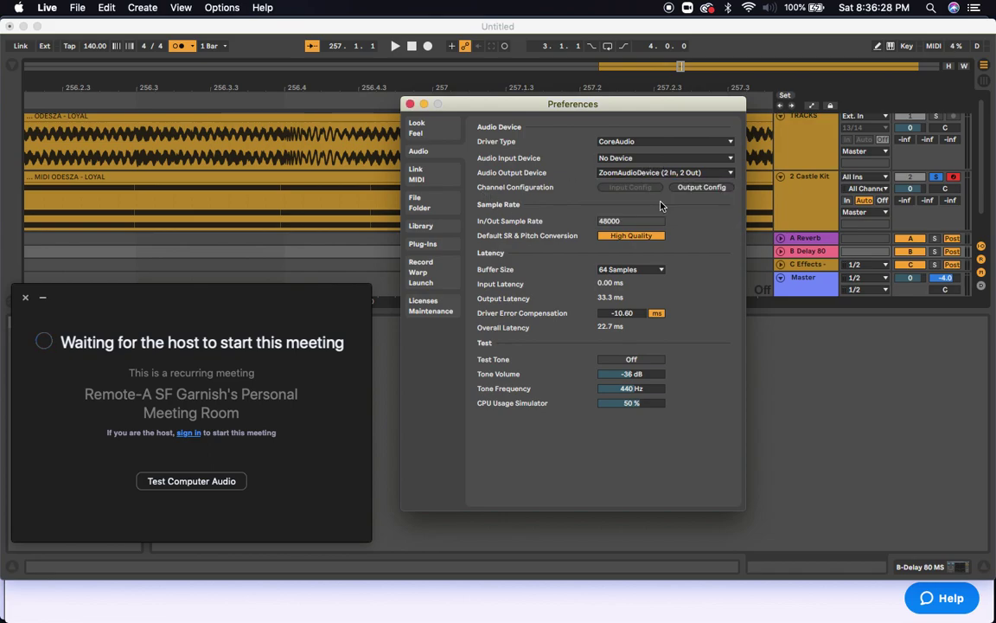
click(411, 105)
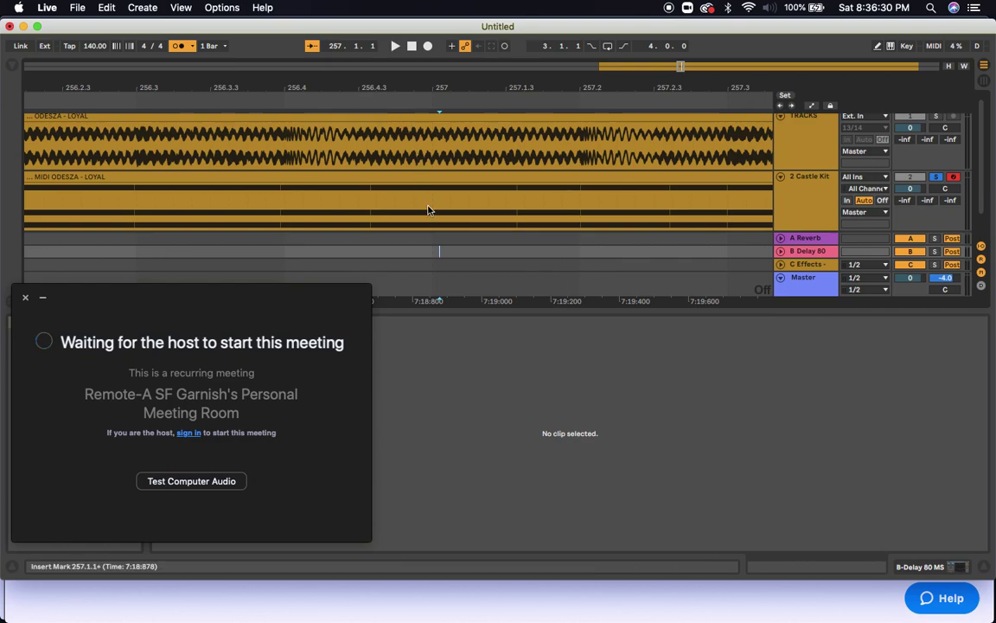
click(432, 254)
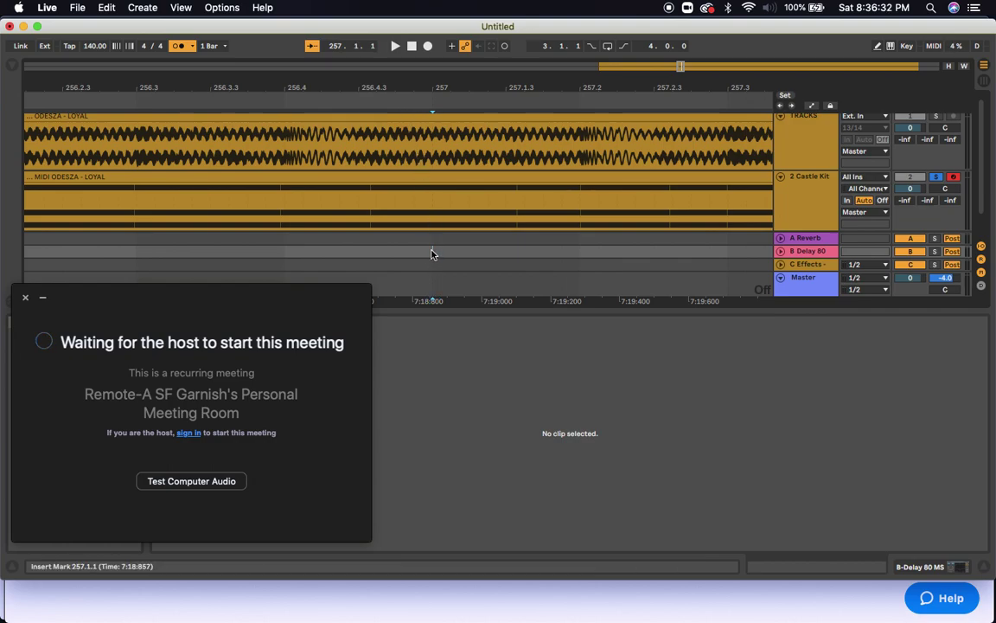